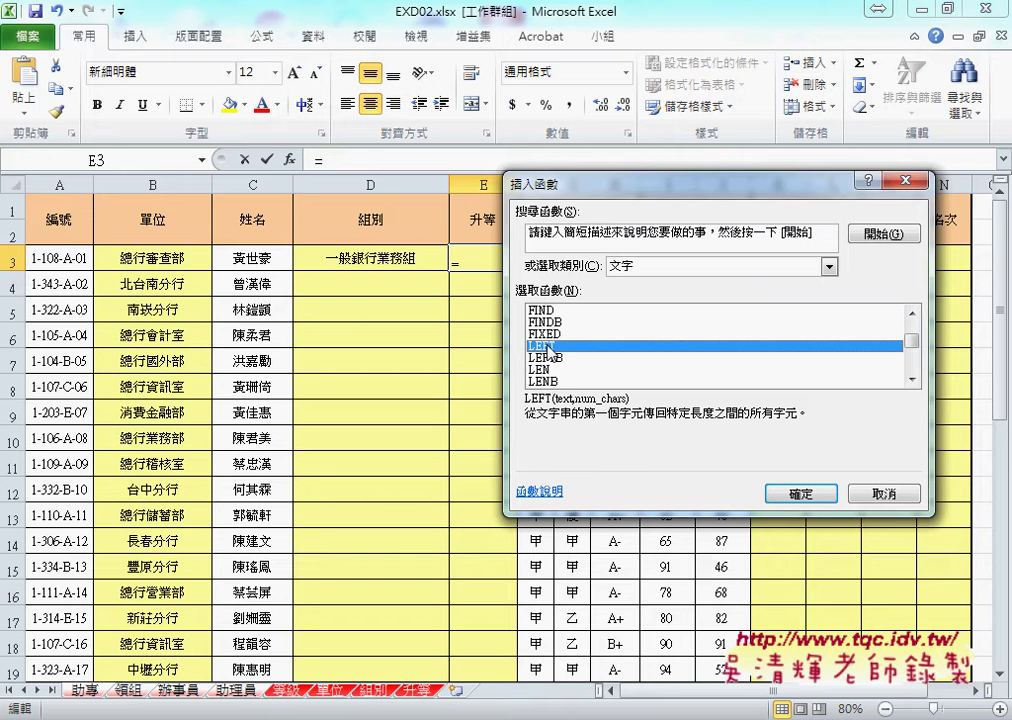
Step: Enter =LEFT(A3,1) in E3, with Text set to A3 and Num_chars set to 1
click(801, 495)
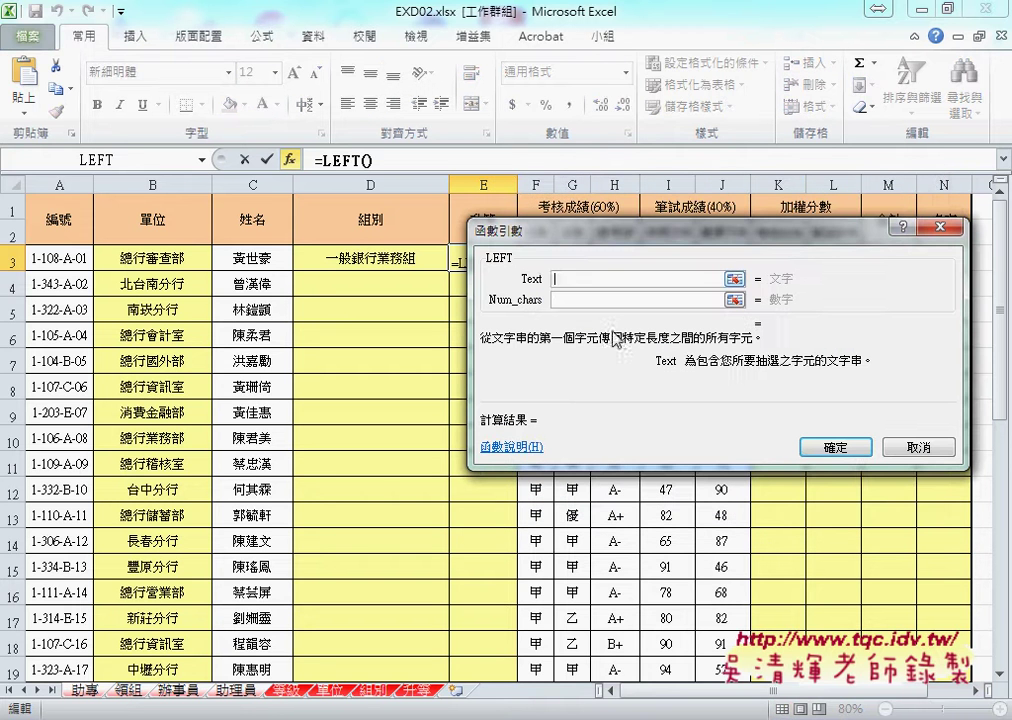
click(47, 262)
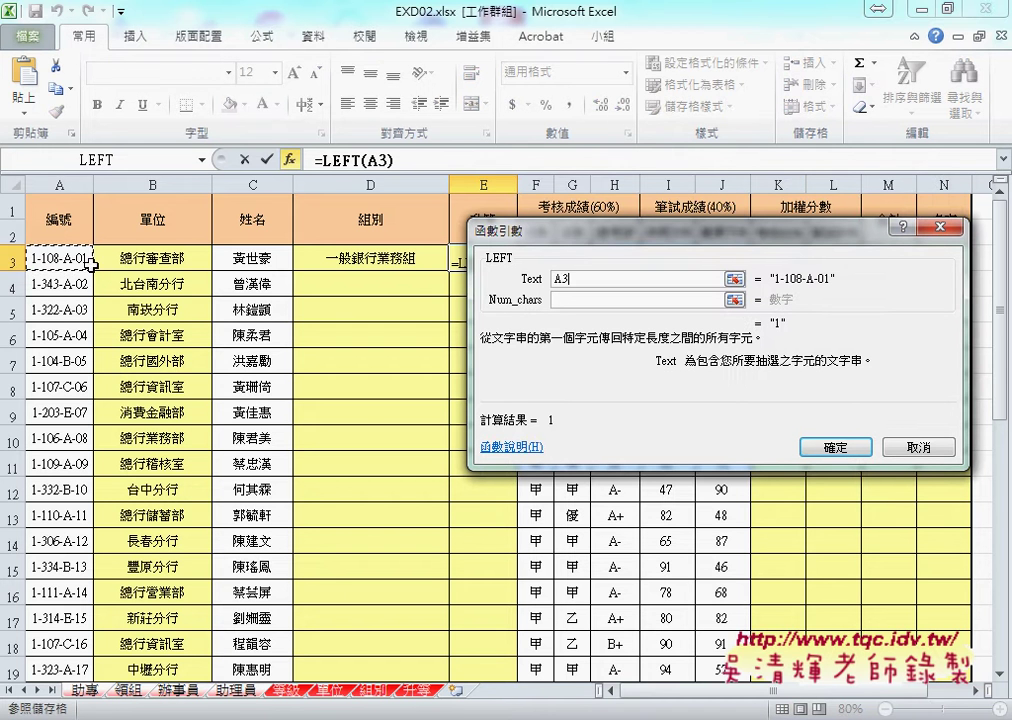
click(582, 298)
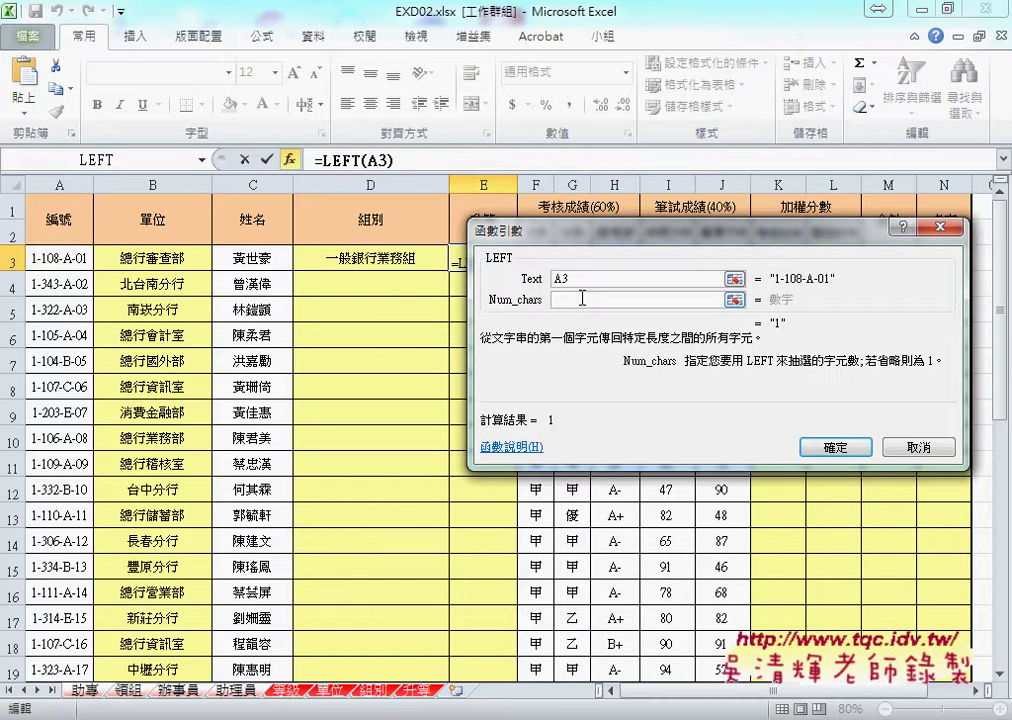
text(1)
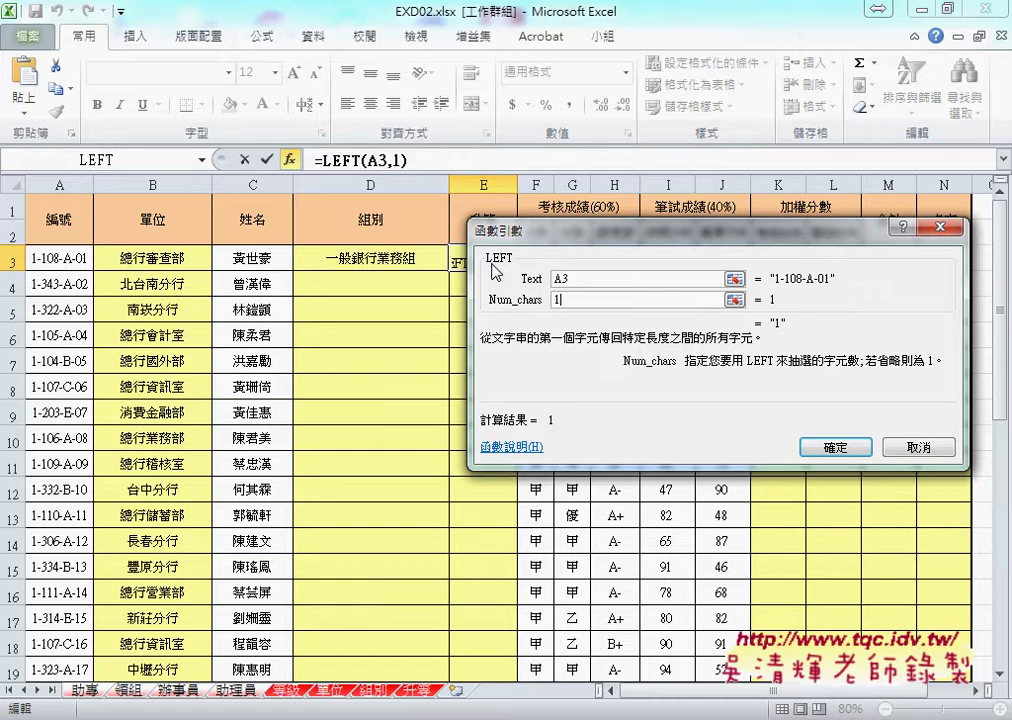
click(835, 447)
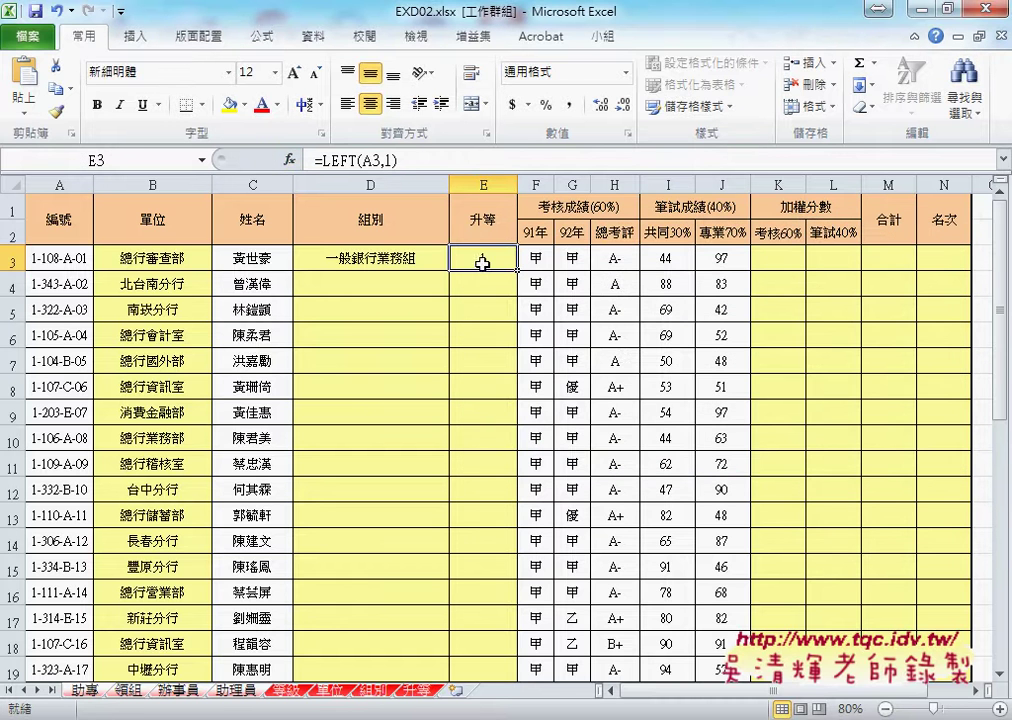
Step: Cut the LEFT(A3,1) text out of E3's formula bar
drag(447, 160, 344, 160)
right_click(344, 162)
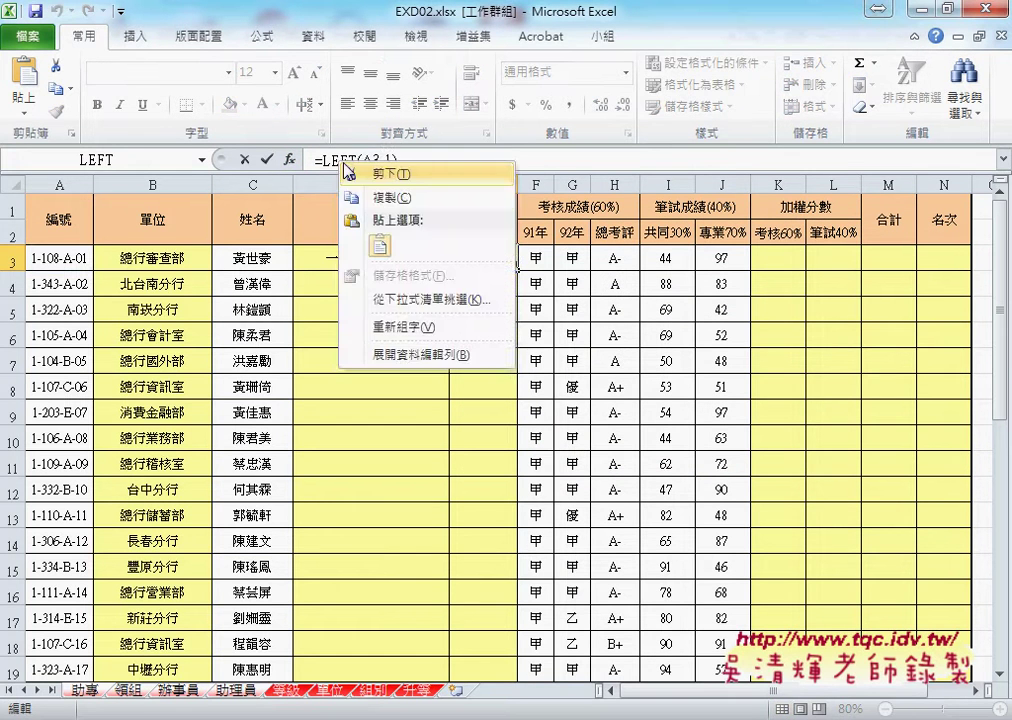
click(347, 172)
Step: Insert VLOOKUP into E3 from the 檢視與參照 (Lookup & Reference) category
click(289, 159)
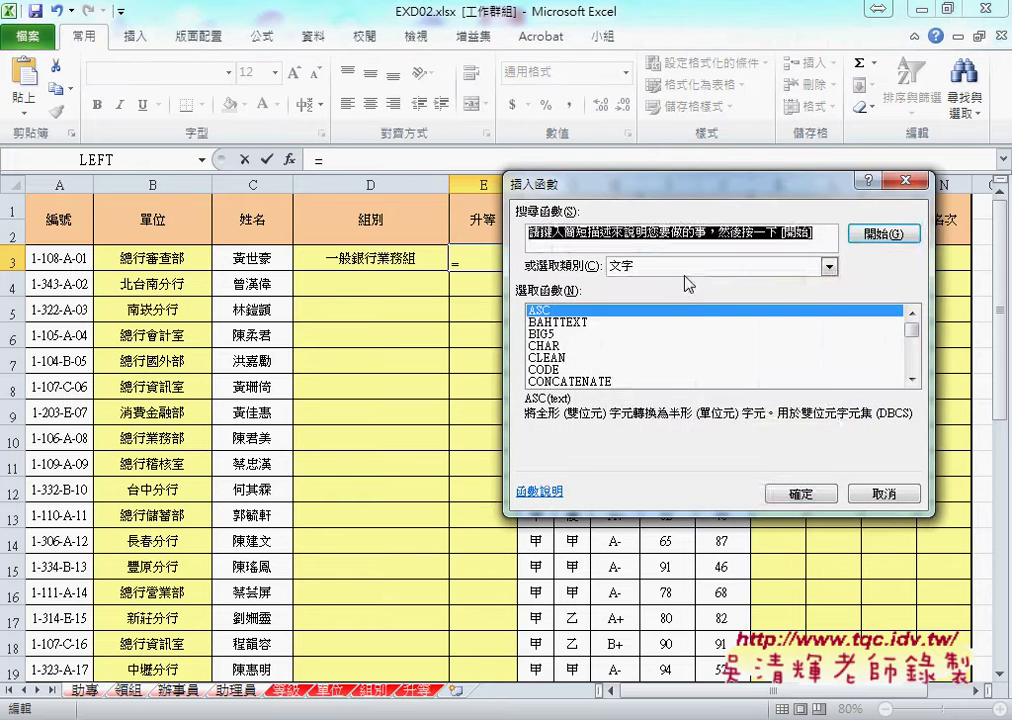
click(686, 268)
click(770, 420)
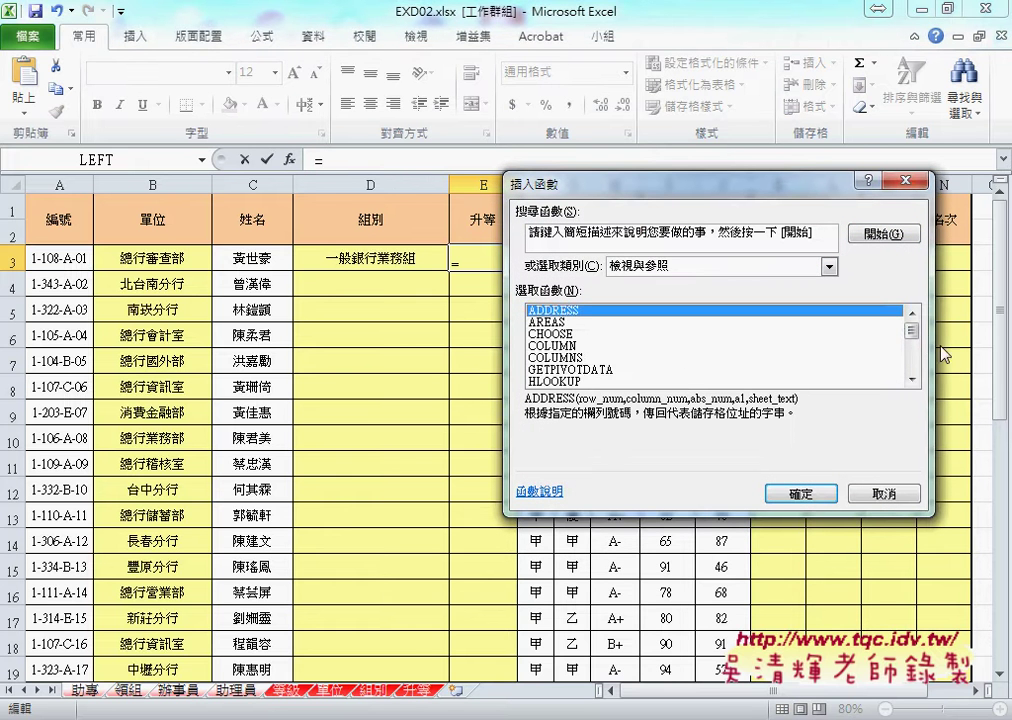
scroll(849, 339, down, 2)
scroll(849, 339, down, 2)
click(560, 381)
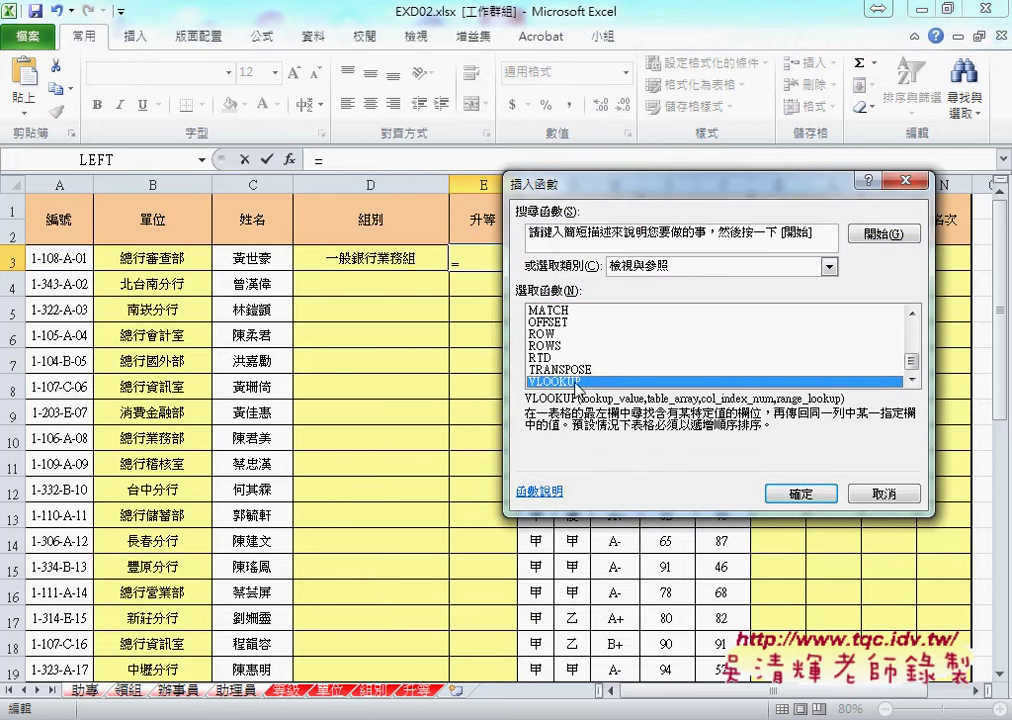
click(796, 494)
right_click(605, 257)
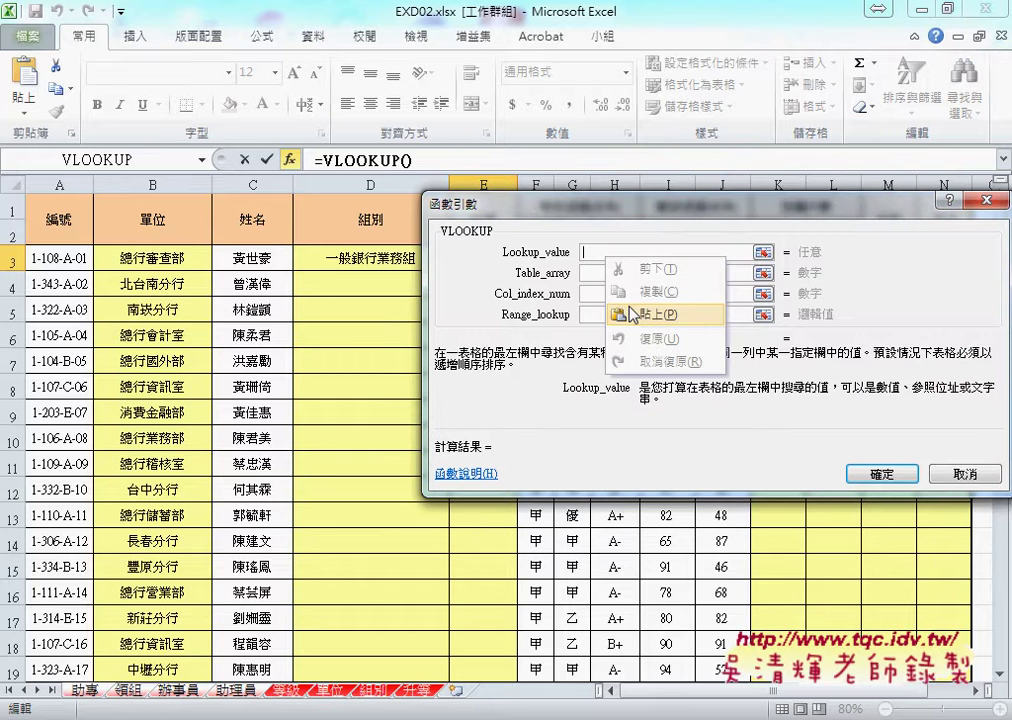
Step: Fill VLOOKUP with lookup value LEFT(A3,1), table 升等 A2:B5, column 2 and match type 0
click(631, 314)
key(Tab)
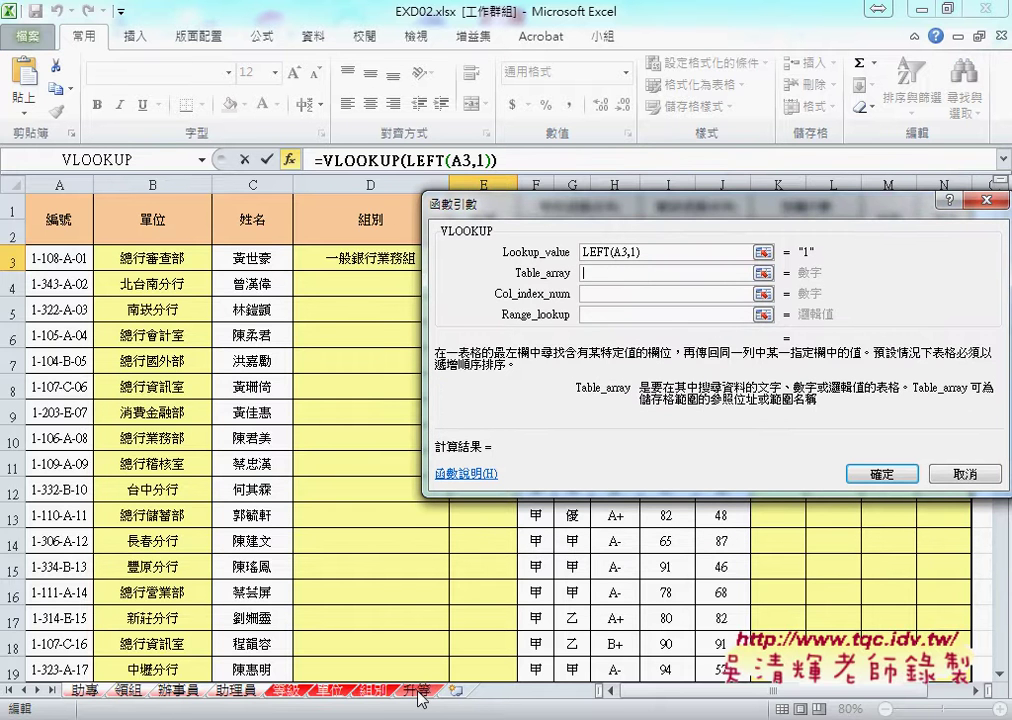
click(418, 690)
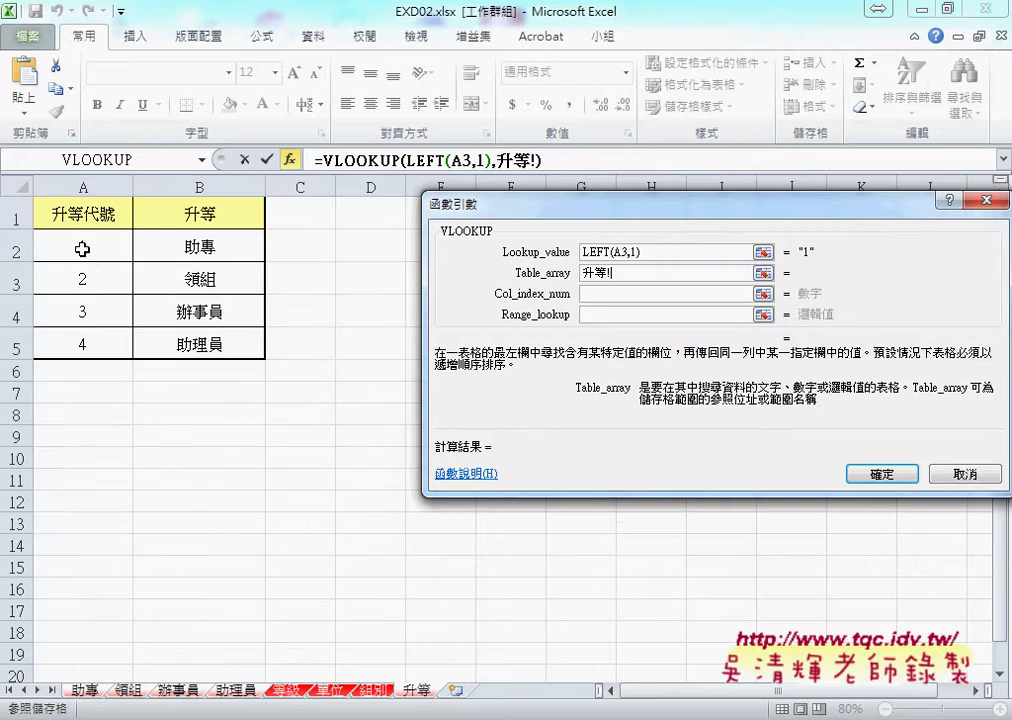
drag(82, 249, 205, 344)
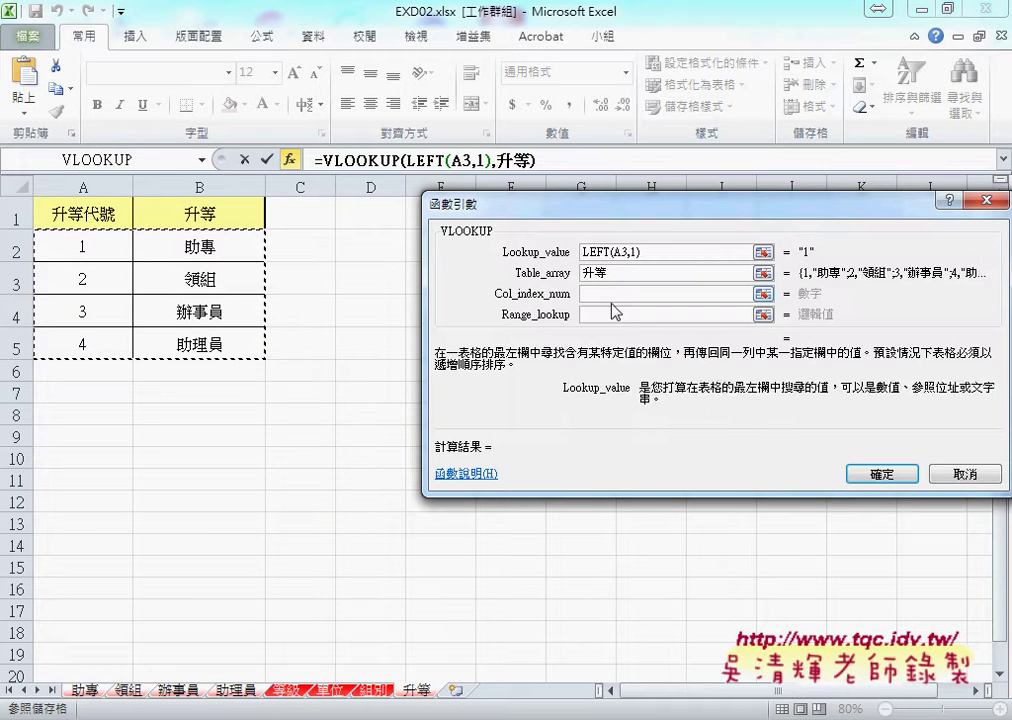
click(610, 294)
text(2)
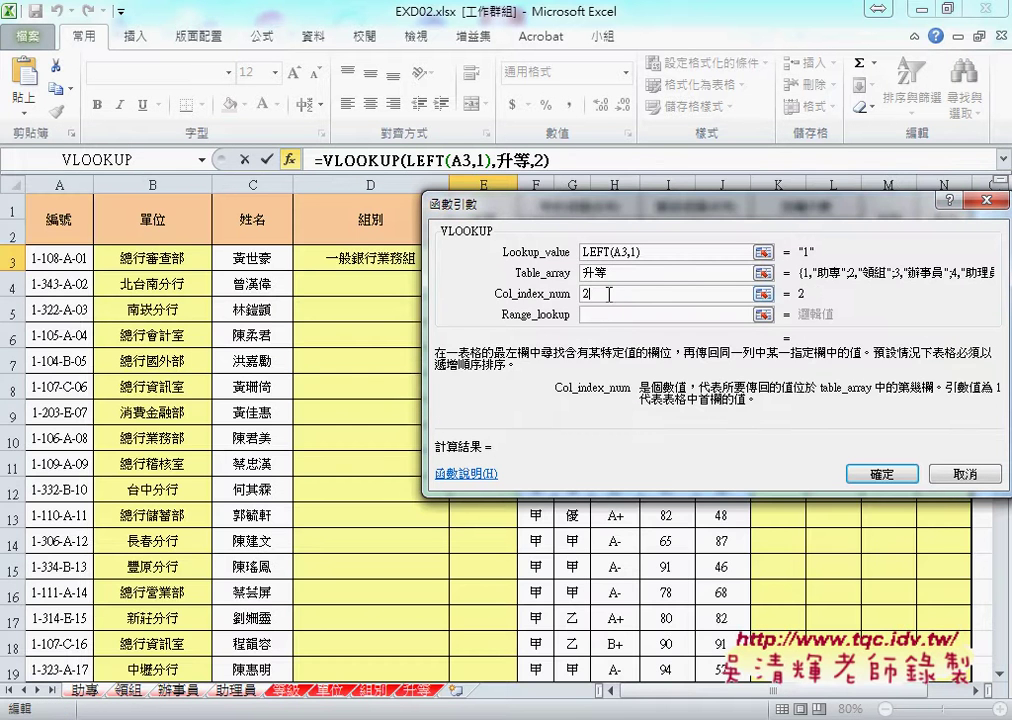
click(598, 315)
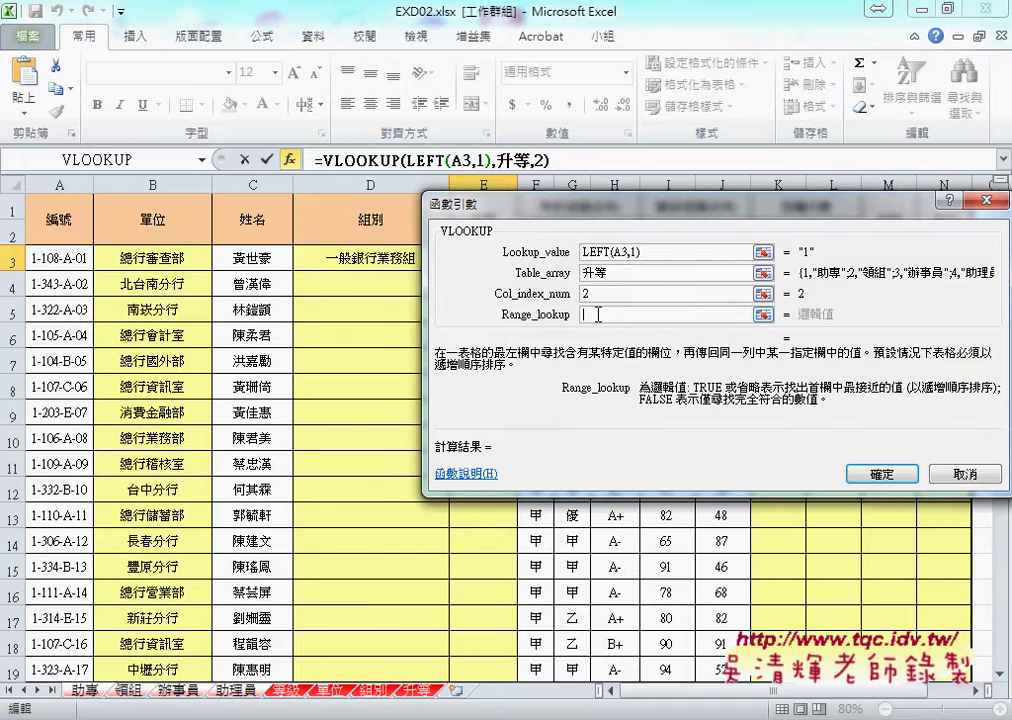
text(,0)
click(878, 471)
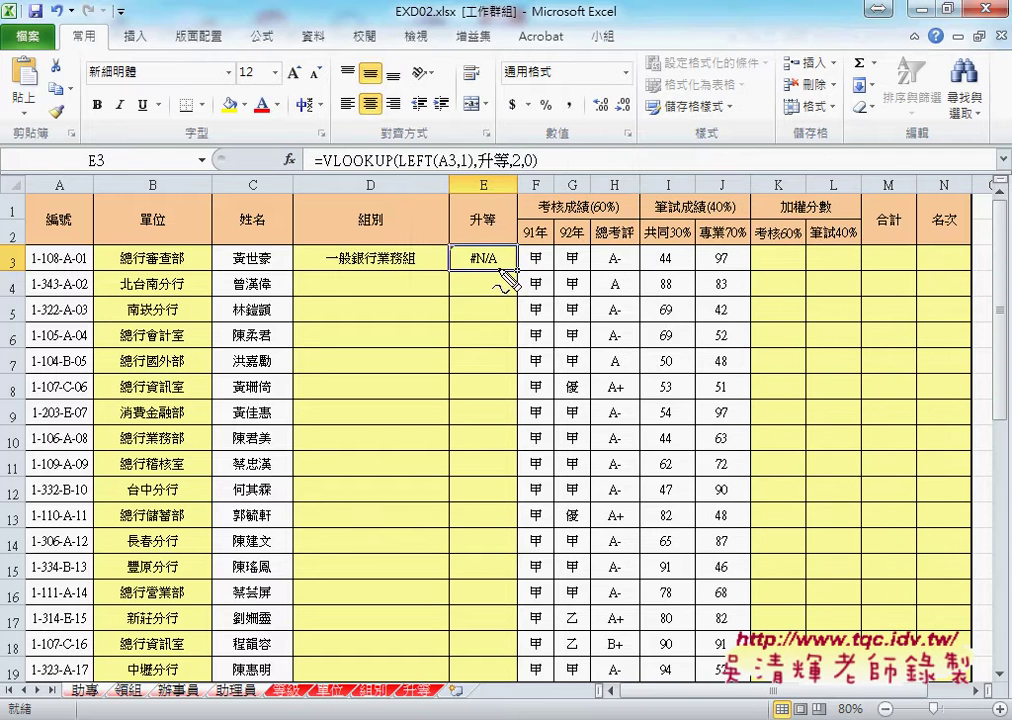
mouse_move(463, 250)
mouse_down()
mouse_move(521, 256)
mouse_move(504, 272)
mouse_up()
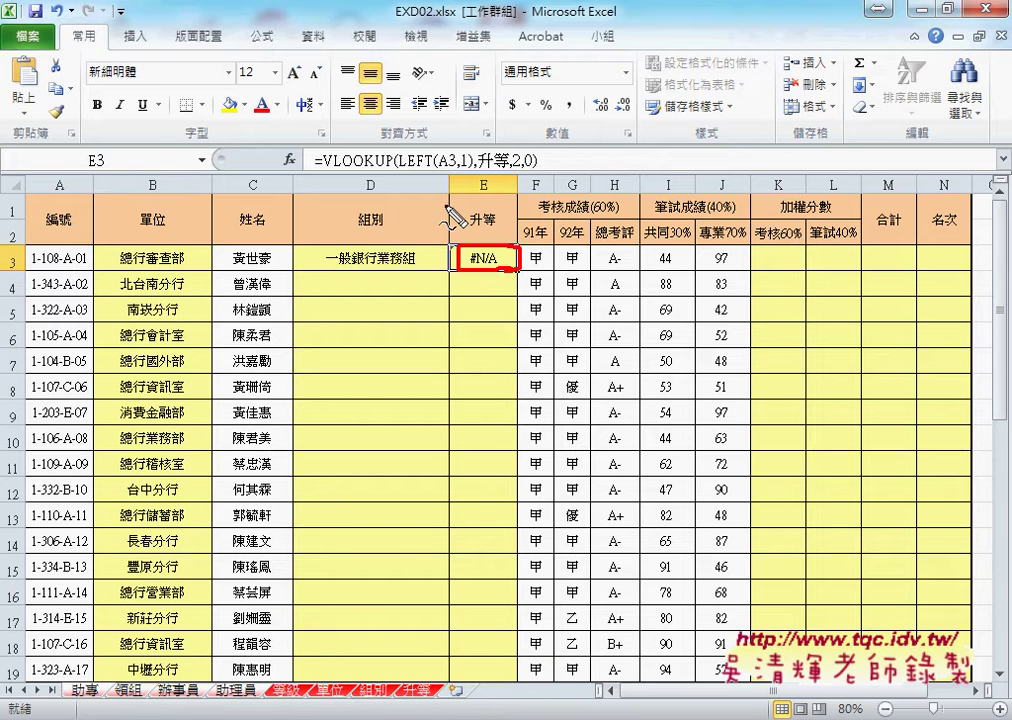
drag(397, 171, 430, 171)
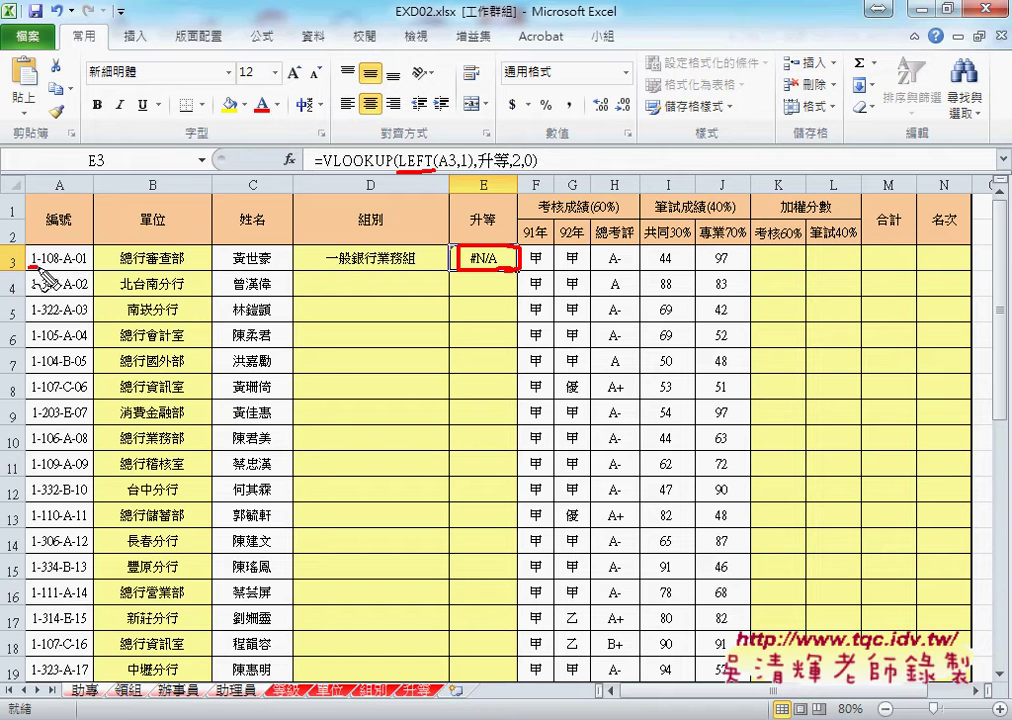
drag(30, 270, 84, 268)
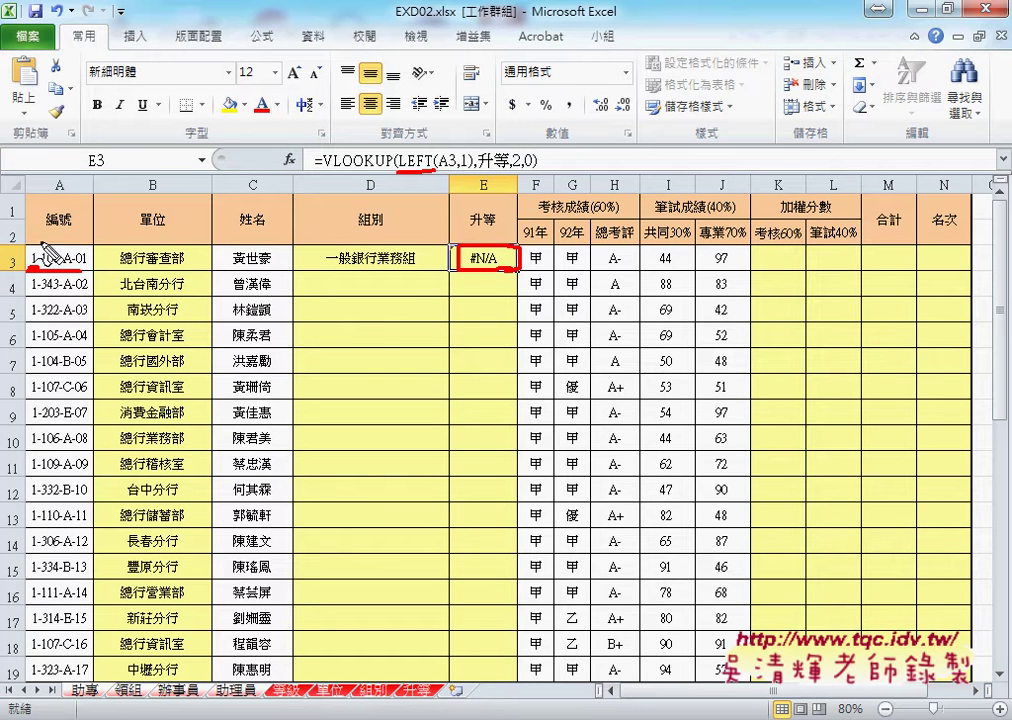
mouse_move(48, 214)
mouse_down()
mouse_move(66, 228)
mouse_move(42, 271)
mouse_move(127, 214)
mouse_move(148, 210)
mouse_move(170, 246)
mouse_up()
mouse_move(184, 194)
mouse_down()
mouse_move(184, 210)
mouse_move(197, 212)
mouse_up()
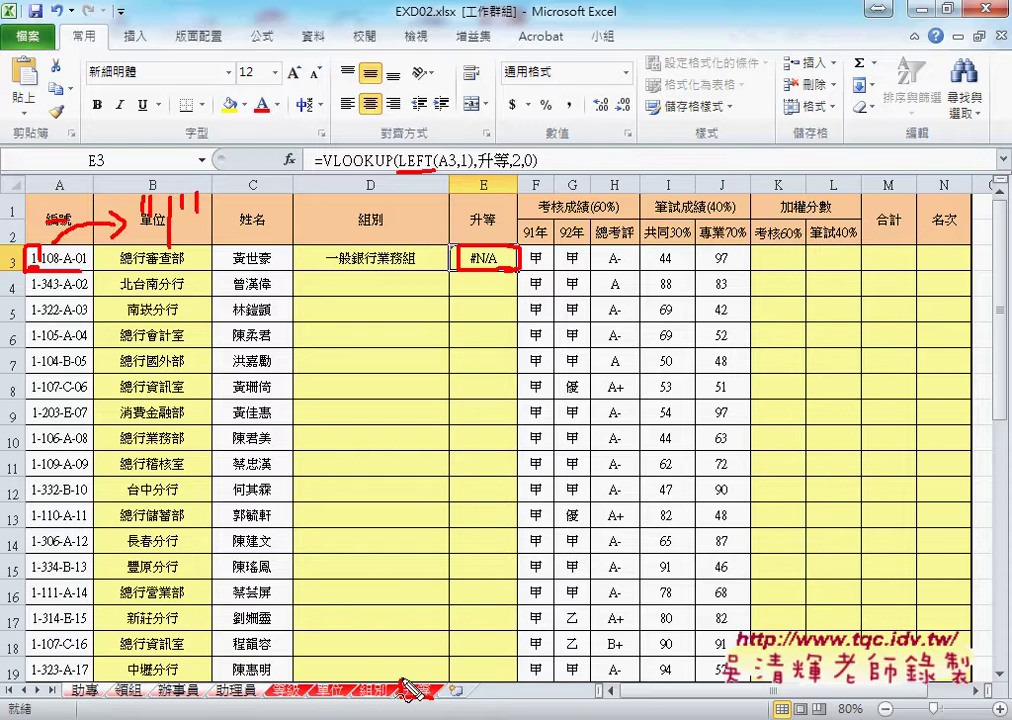
drag(404, 688, 437, 690)
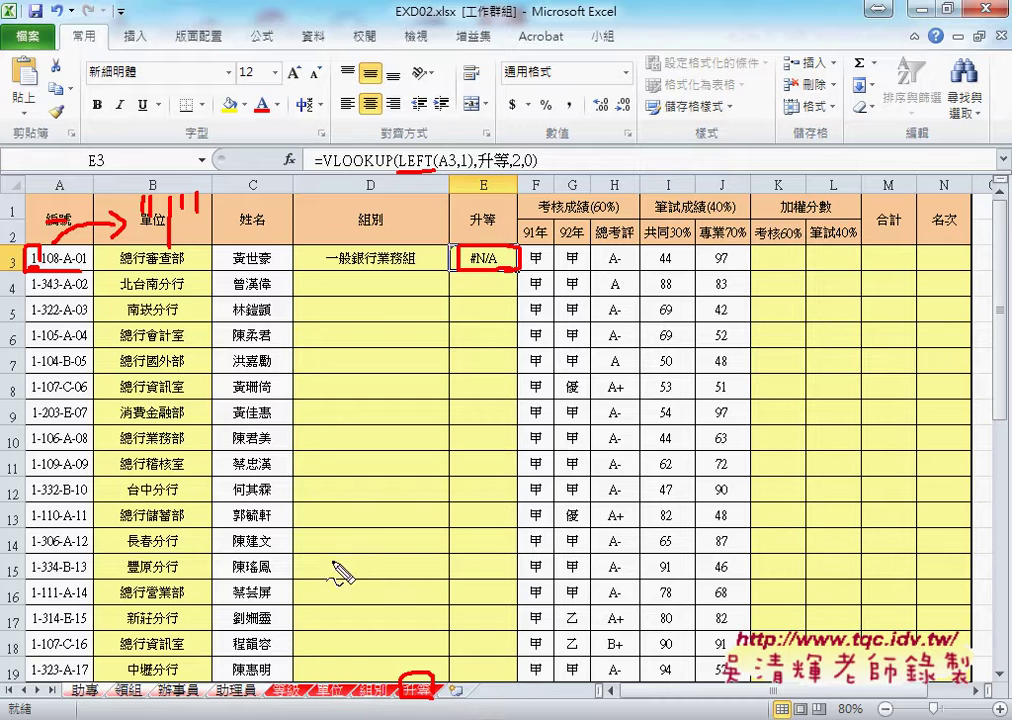
mouse_move(240, 220)
mouse_down()
mouse_move(273, 217)
mouse_move(316, 256)
mouse_up()
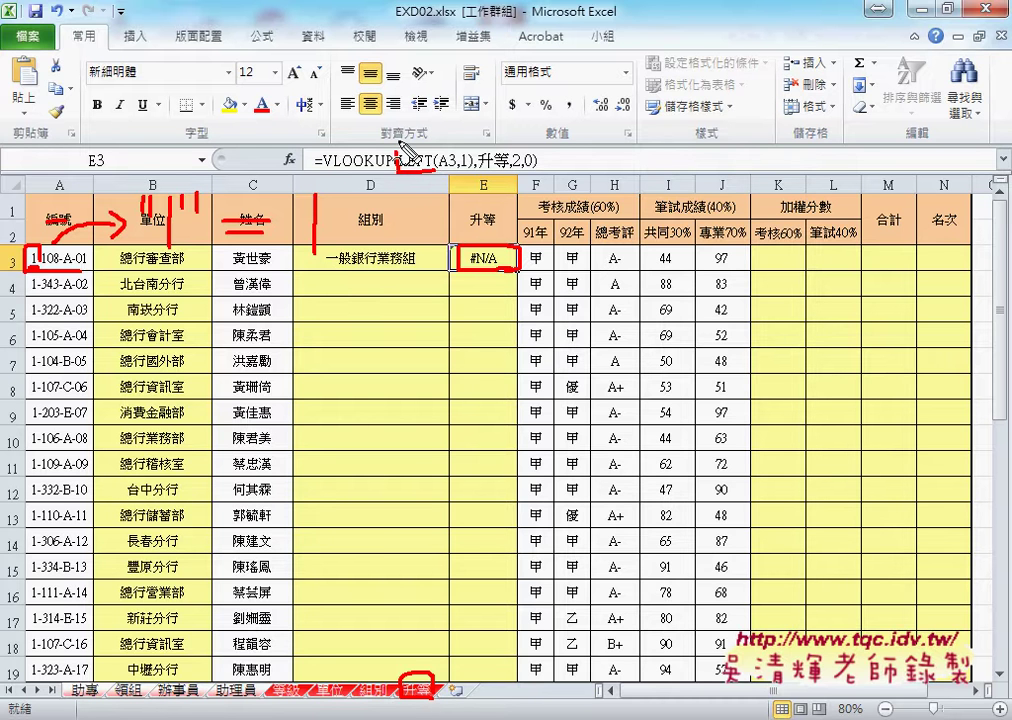
drag(402, 158, 470, 165)
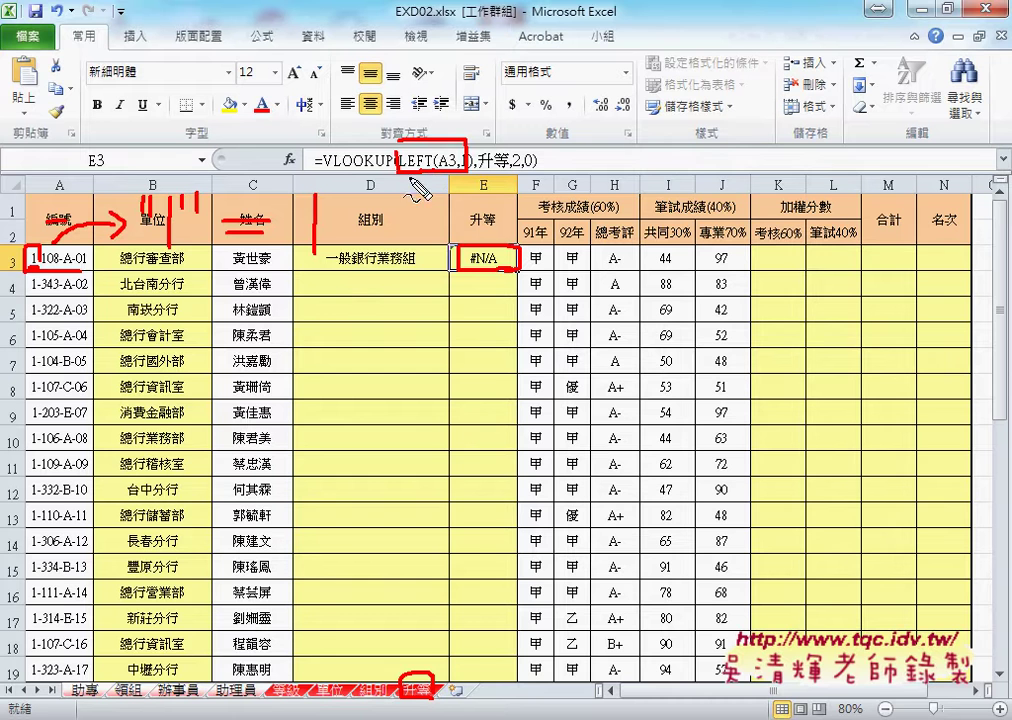
mouse_move(126, 230)
mouse_down()
mouse_move(168, 230)
mouse_move(302, 268)
mouse_up()
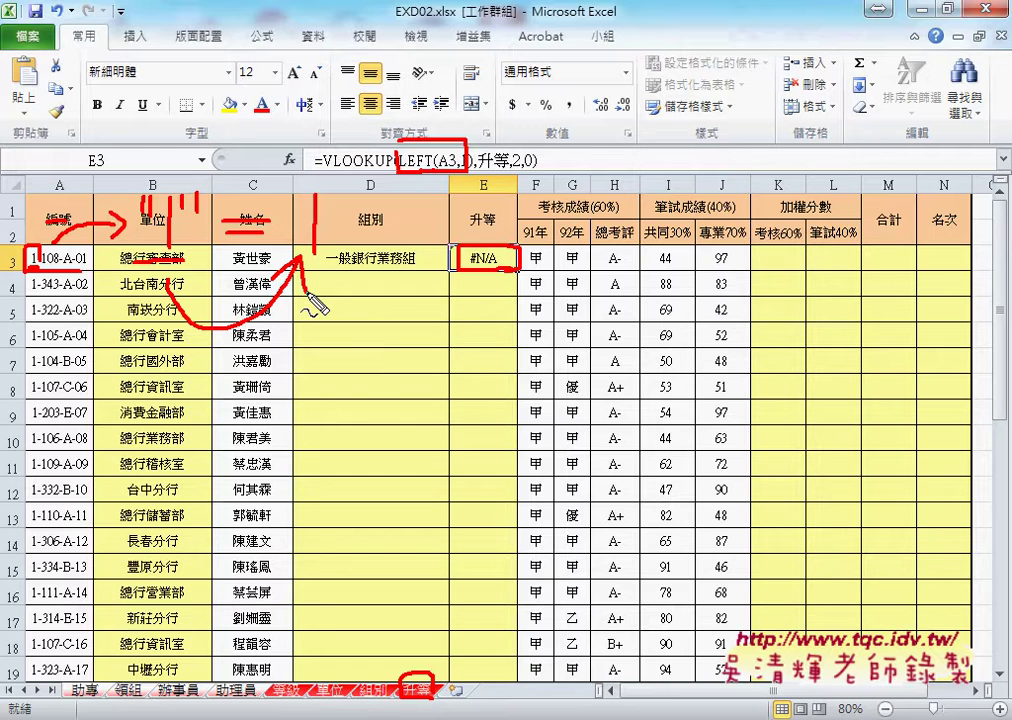
key(Escape)
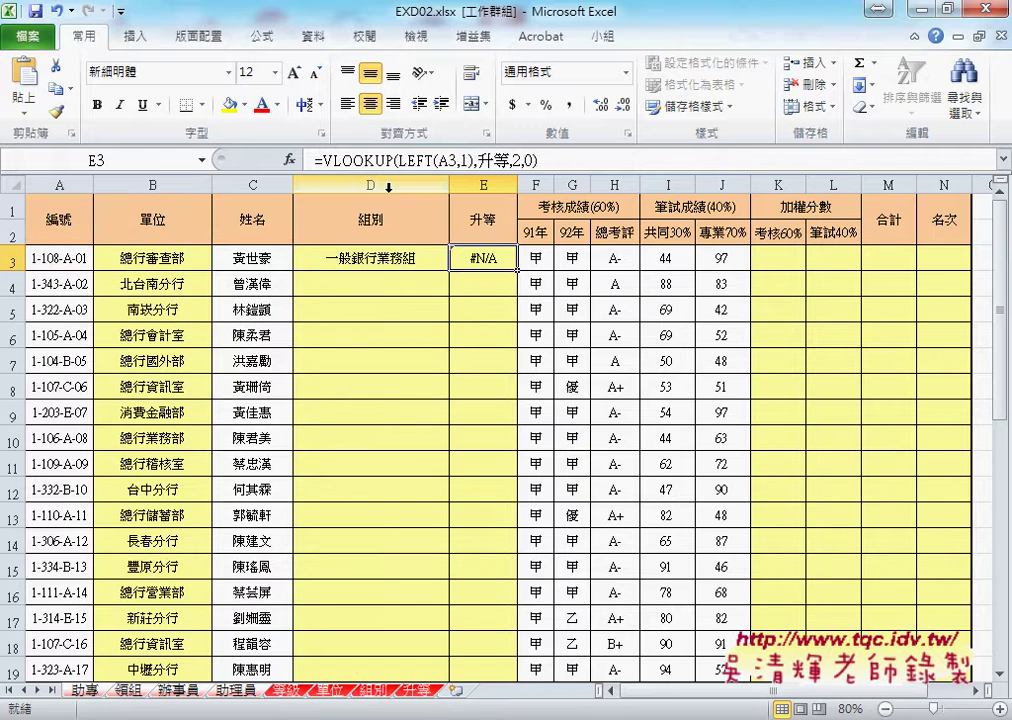
Step: Wrap LEFT(A3,1) in VALUE() so E3 reads =VLOOKUP(VALUE(LEFT(A3,1)),升等,2,0)
drag(400, 160, 472, 160)
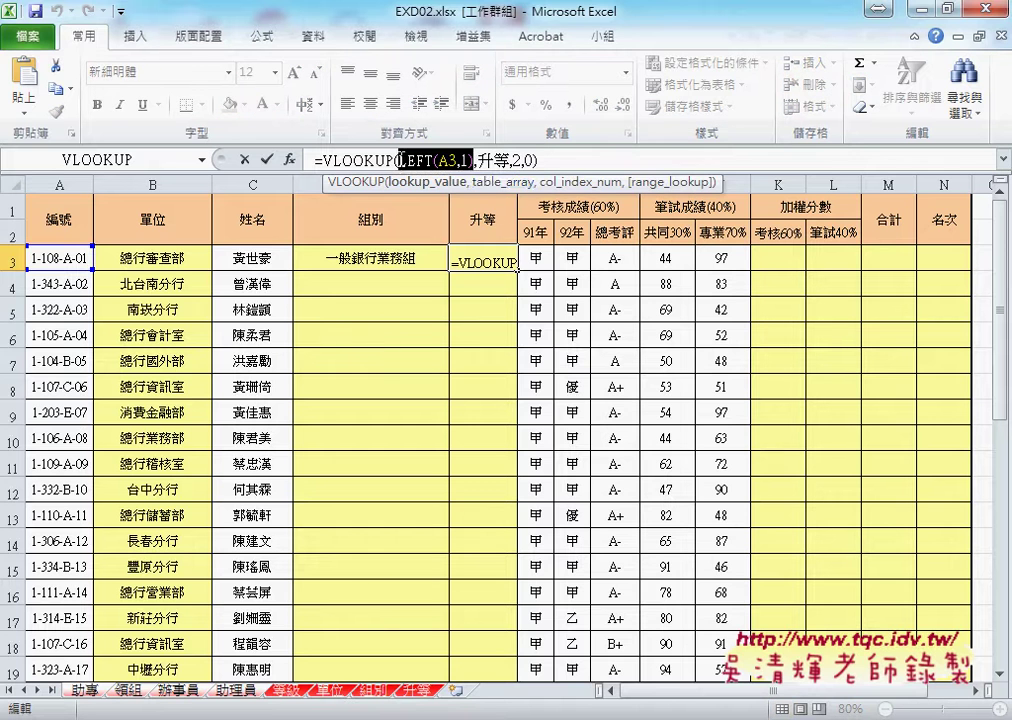
click(399, 160)
text(v)
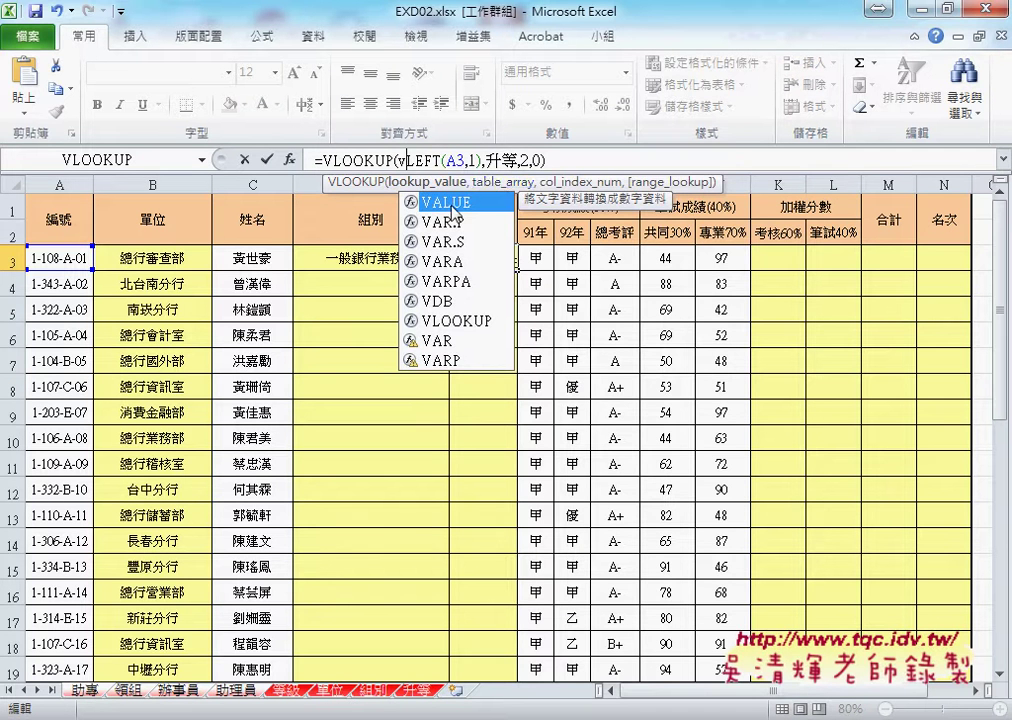
double_click(451, 204)
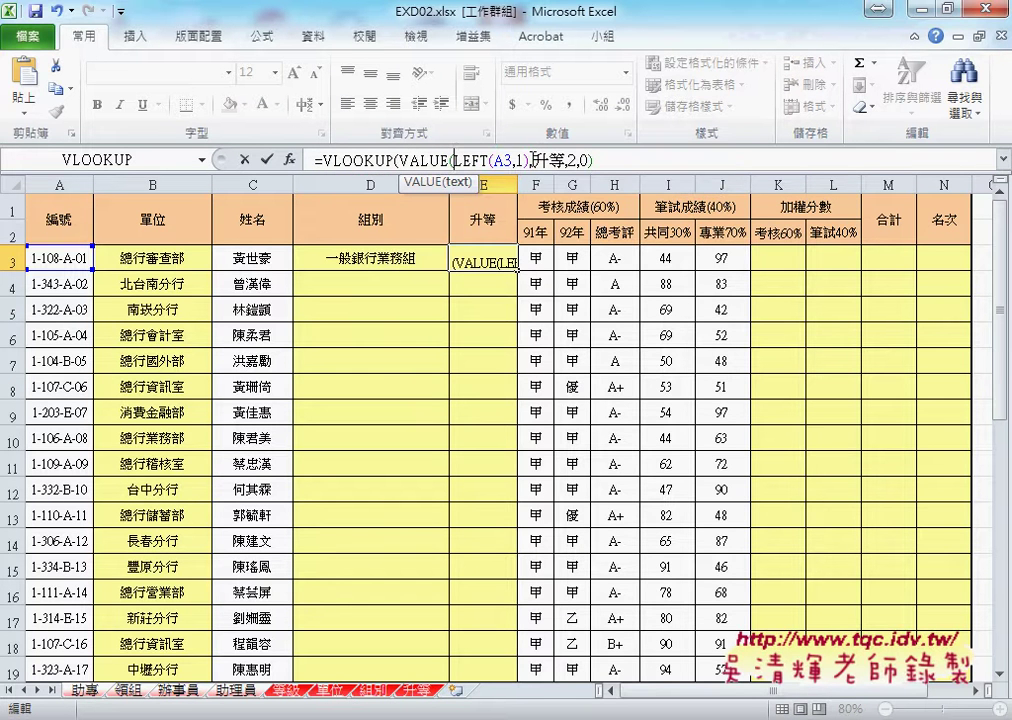
click(529, 159)
text())
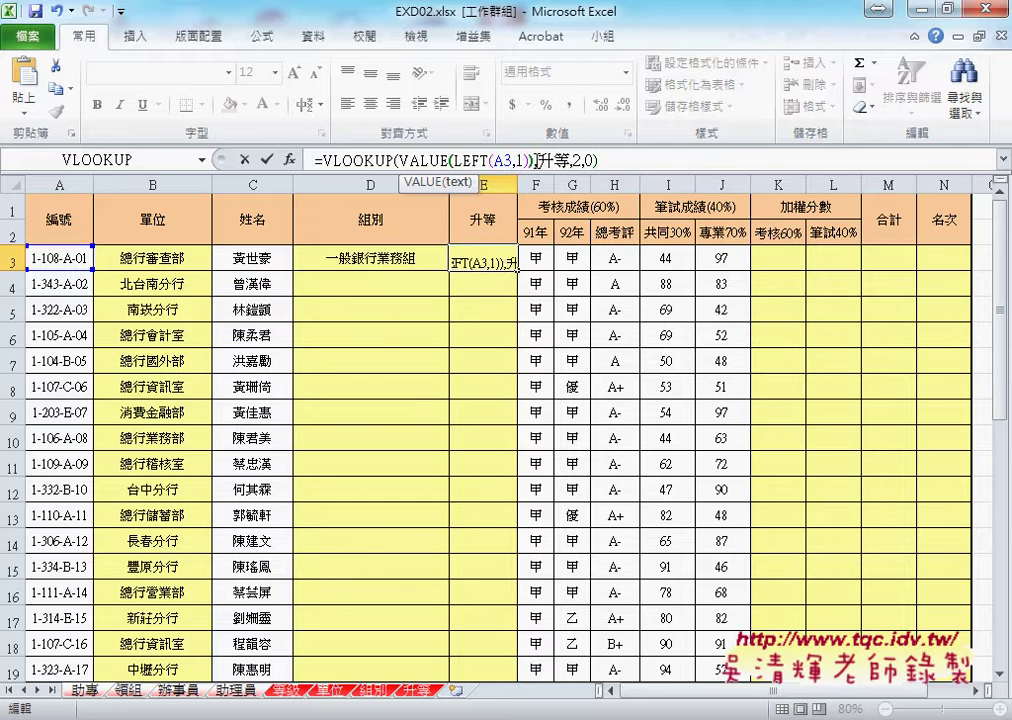
text(,)
click(267, 159)
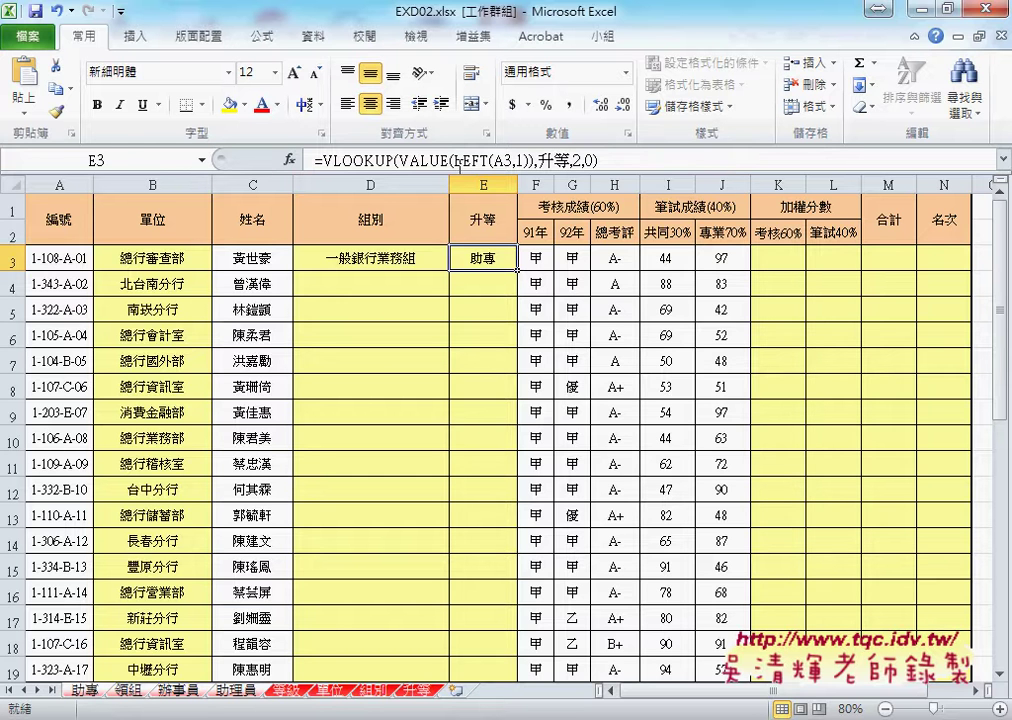
Step: Reopen E3's formula and highlight LEFT(A3,1) to explain the VALUE argument
drag(453, 160, 529, 160)
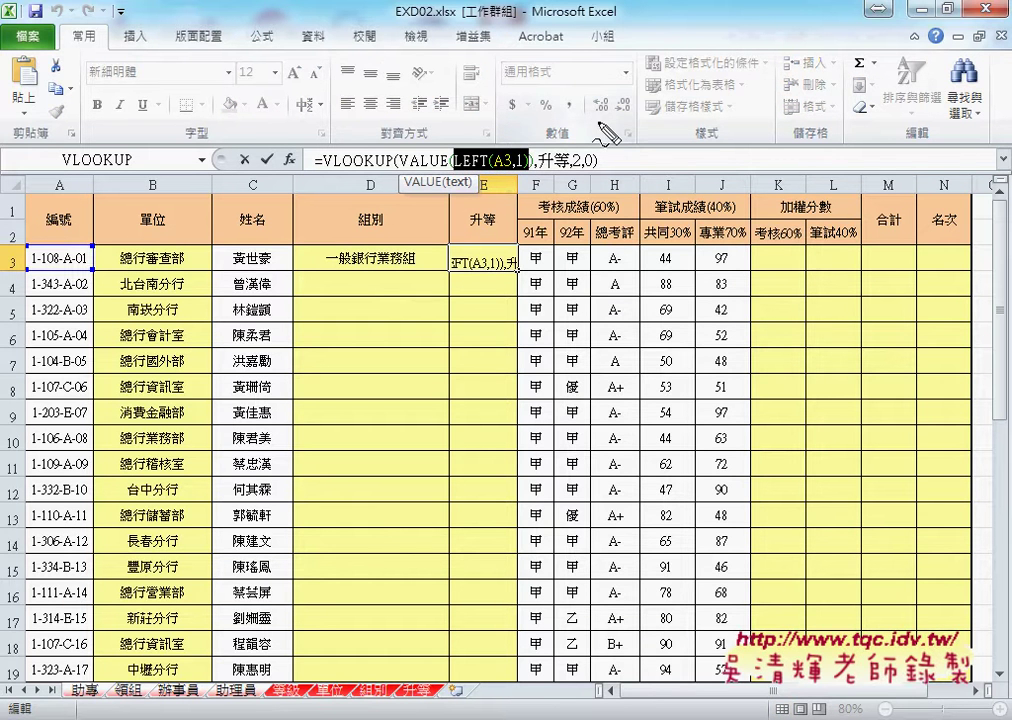
drag(405, 167, 457, 172)
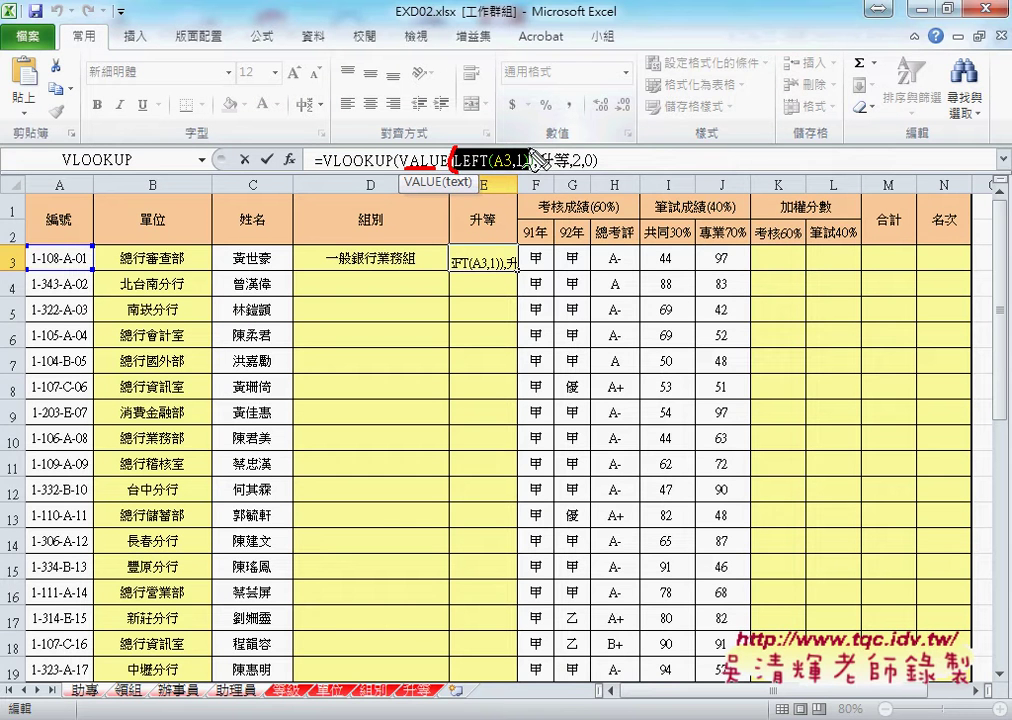
drag(526, 147, 523, 172)
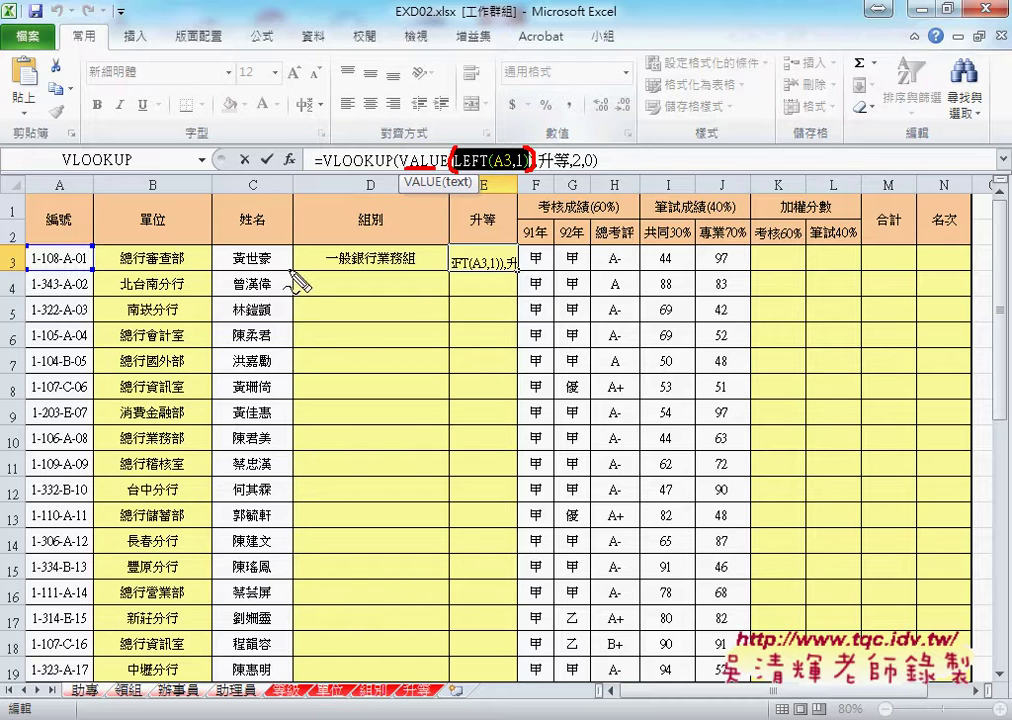
mouse_move(289, 335)
mouse_down()
mouse_move(289, 262)
mouse_move(306, 275)
mouse_up()
mouse_move(318, 258)
mouse_down()
mouse_move(318, 275)
mouse_move(405, 296)
mouse_move(396, 312)
mouse_up()
drag(466, 262, 466, 340)
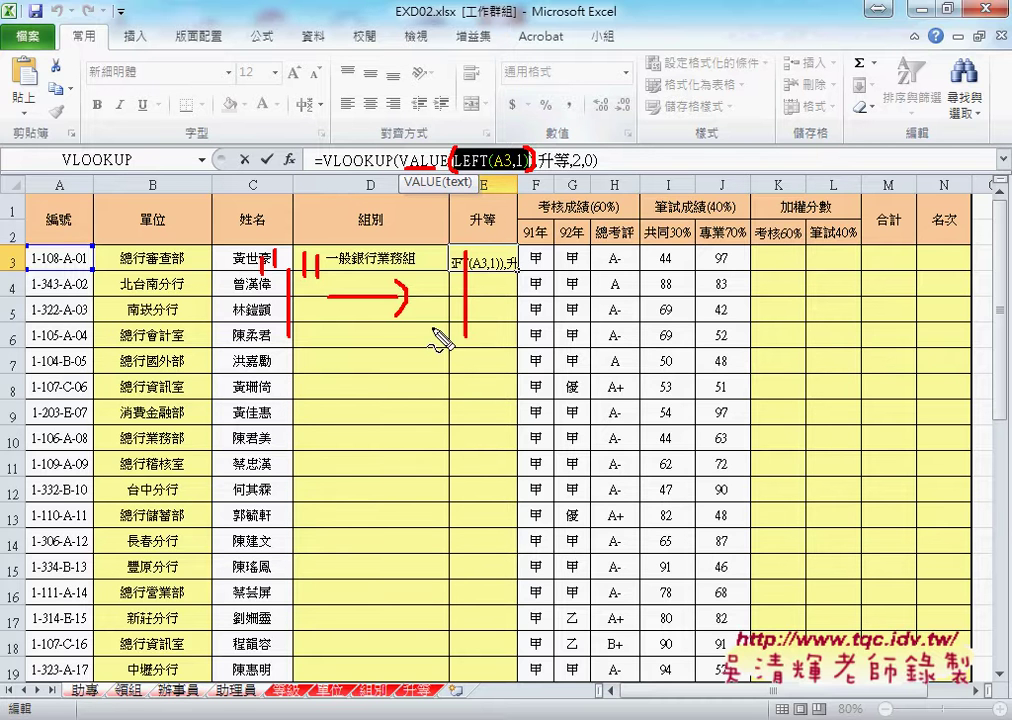
drag(482, 220, 488, 228)
drag(525, 285, 606, 280)
drag(624, 236, 625, 250)
mouse_move(632, 235)
mouse_down()
mouse_move(658, 345)
mouse_move(651, 248)
mouse_move(699, 276)
mouse_up()
drag(722, 218, 723, 262)
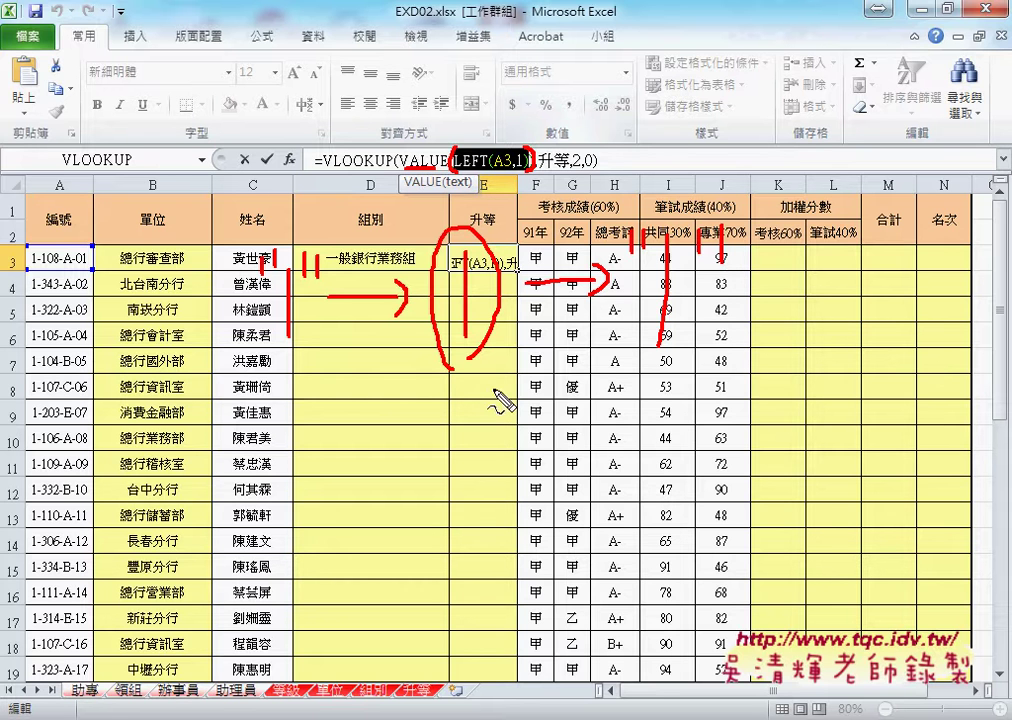
mouse_move(490, 388)
mouse_down()
mouse_move(524, 390)
mouse_move(518, 435)
mouse_move(590, 418)
mouse_move(590, 440)
mouse_up()
mouse_move(588, 398)
mouse_down()
mouse_move(558, 440)
mouse_move(610, 440)
mouse_up()
drag(585, 405, 612, 404)
drag(480, 430, 655, 470)
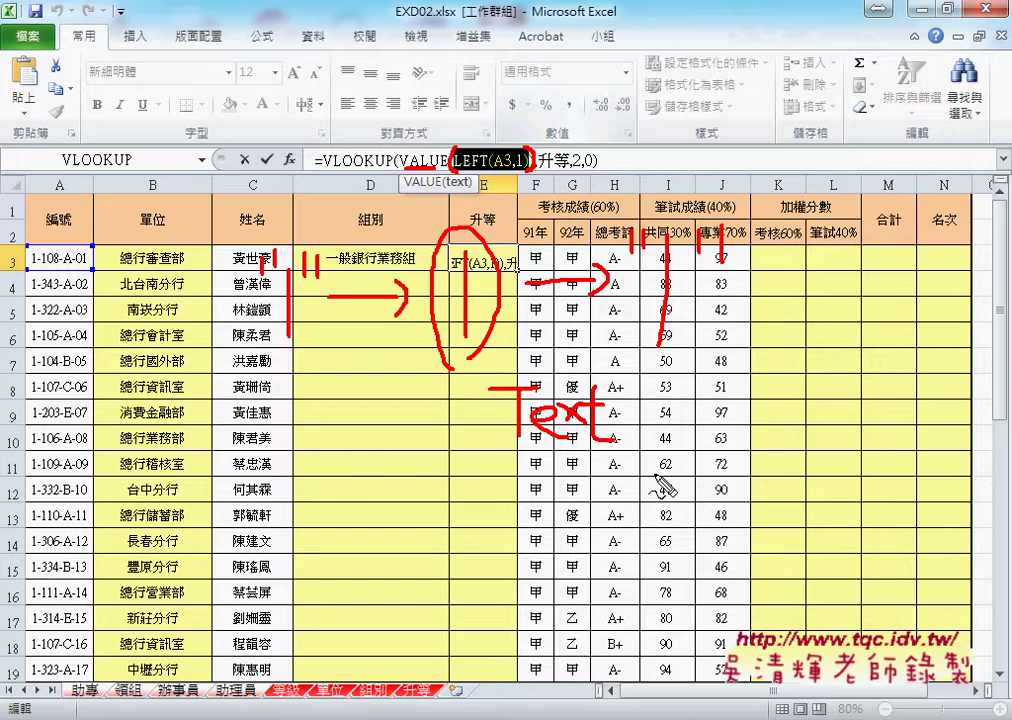
drag(482, 430, 648, 465)
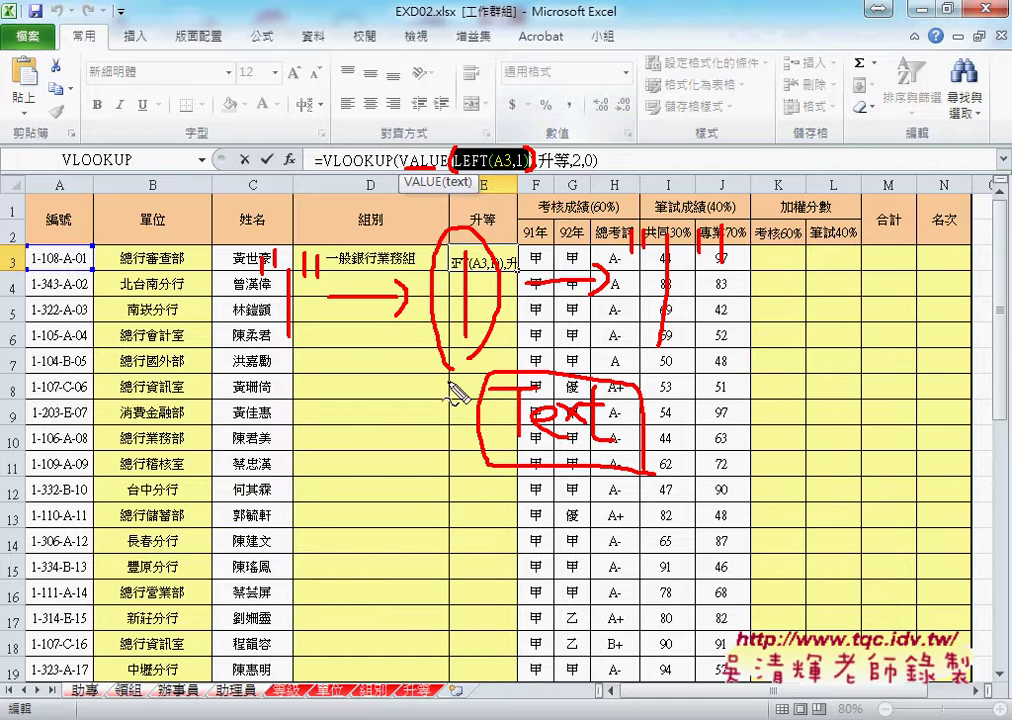
mouse_move(645, 410)
mouse_down()
mouse_move(713, 337)
mouse_move(745, 350)
mouse_up()
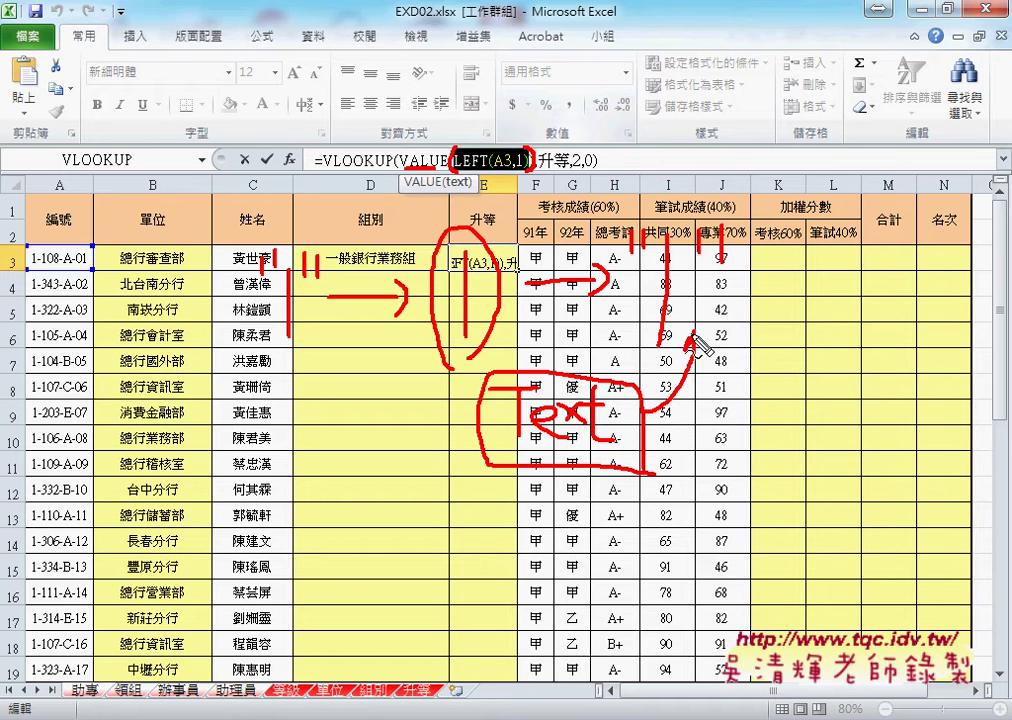
drag(636, 335, 703, 333)
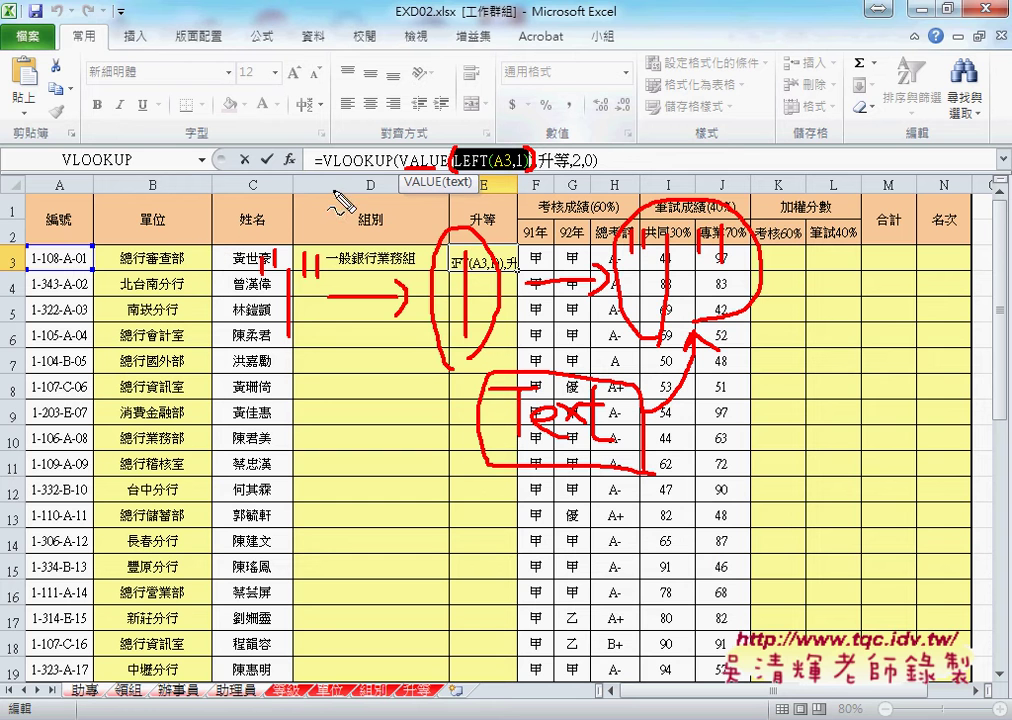
drag(350, 175, 372, 178)
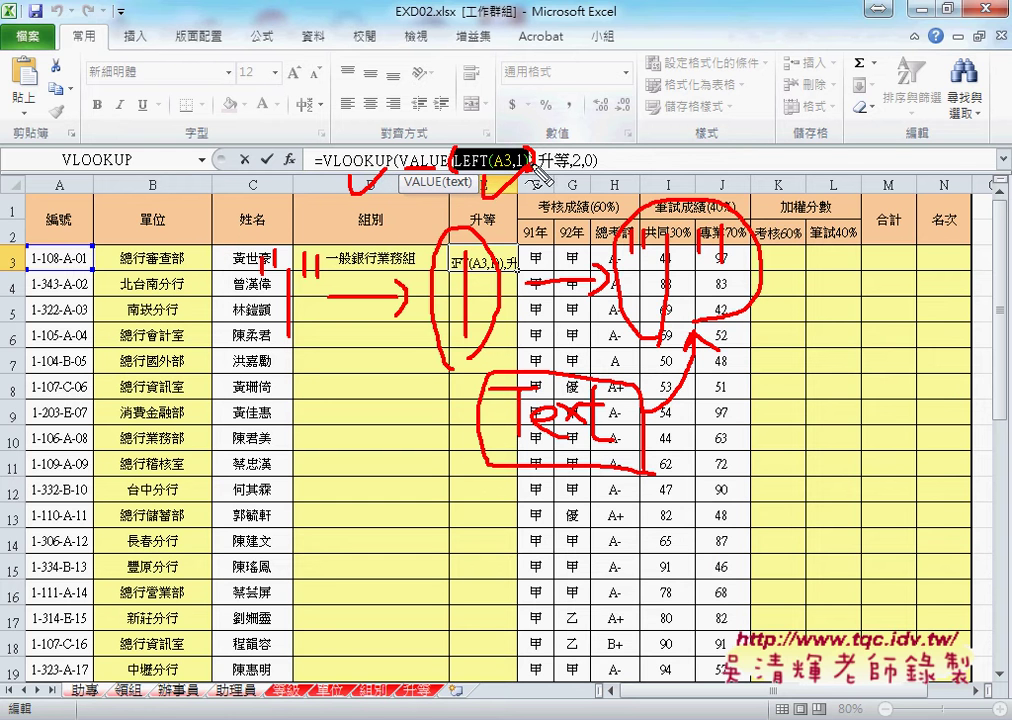
drag(735, 185, 744, 247)
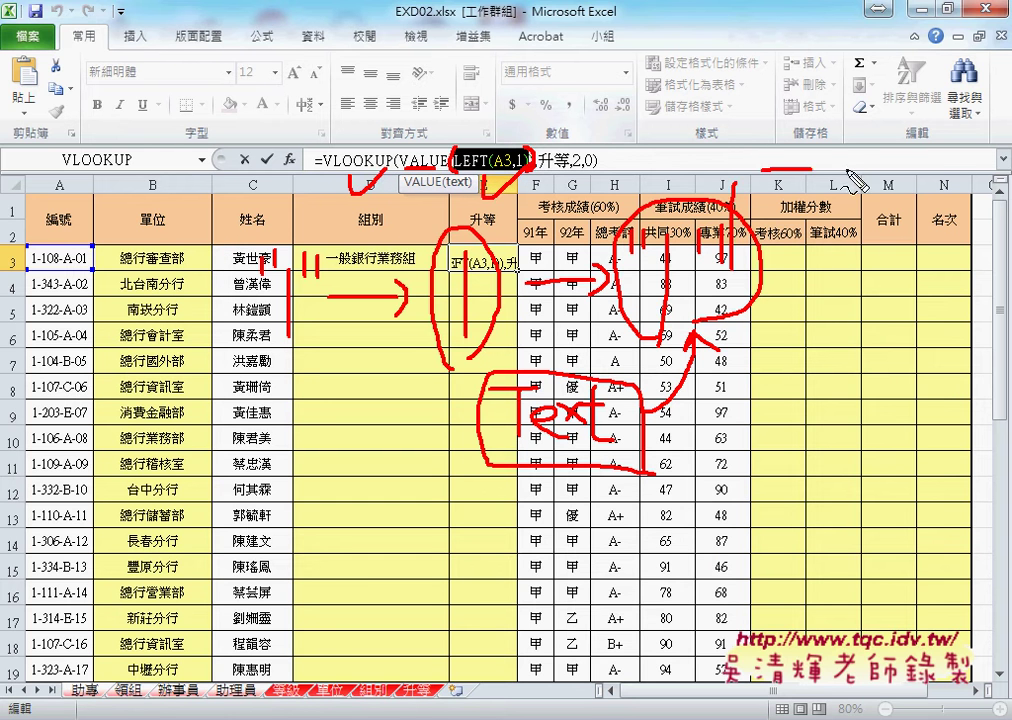
drag(848, 175, 962, 252)
drag(750, 272, 924, 292)
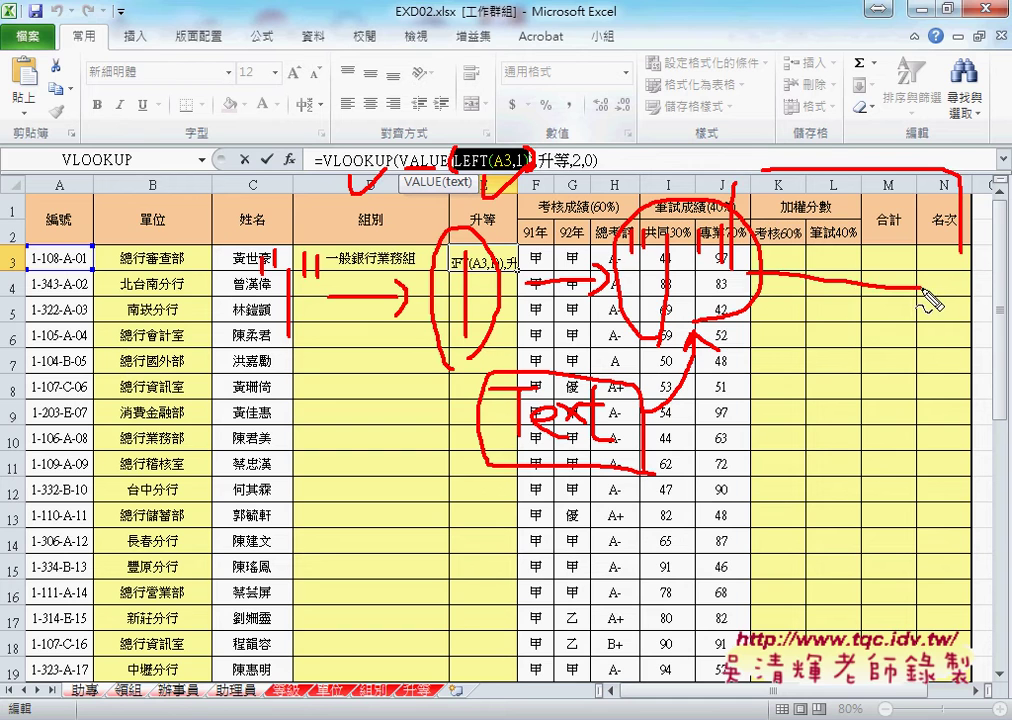